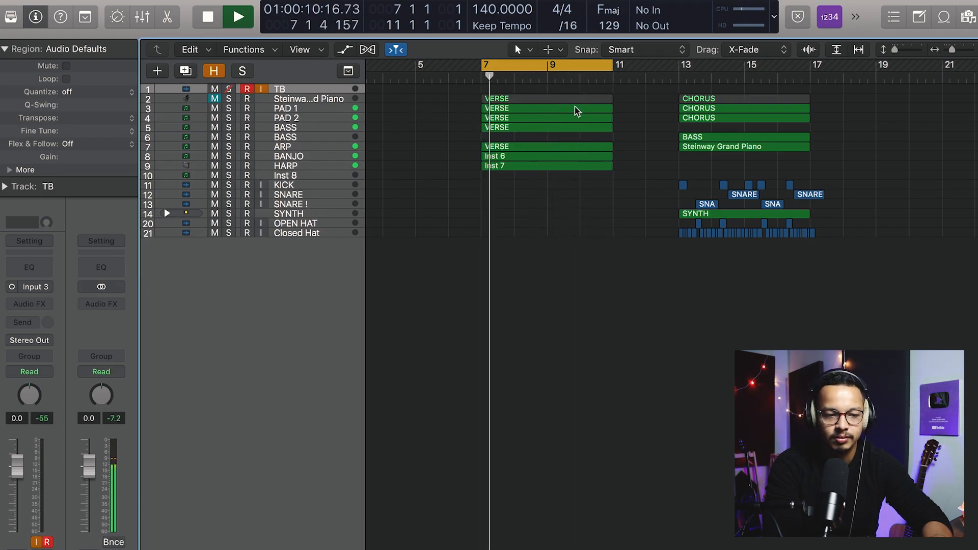
- Set the cycle range to the chorus, from bar 13 to bar 17, and play it back
{"action": "key", "text": "space"}
{"action": "left_click_drag", "start_coordinate": [562, 64], "coordinate": [762, 76]}
{"action": "key", "text": "space"}
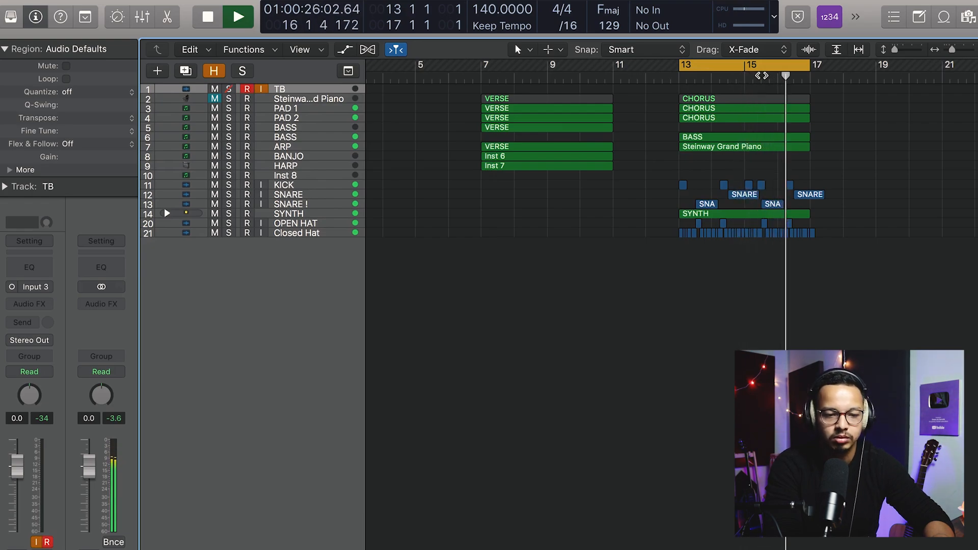
{"action": "key", "text": "space"}
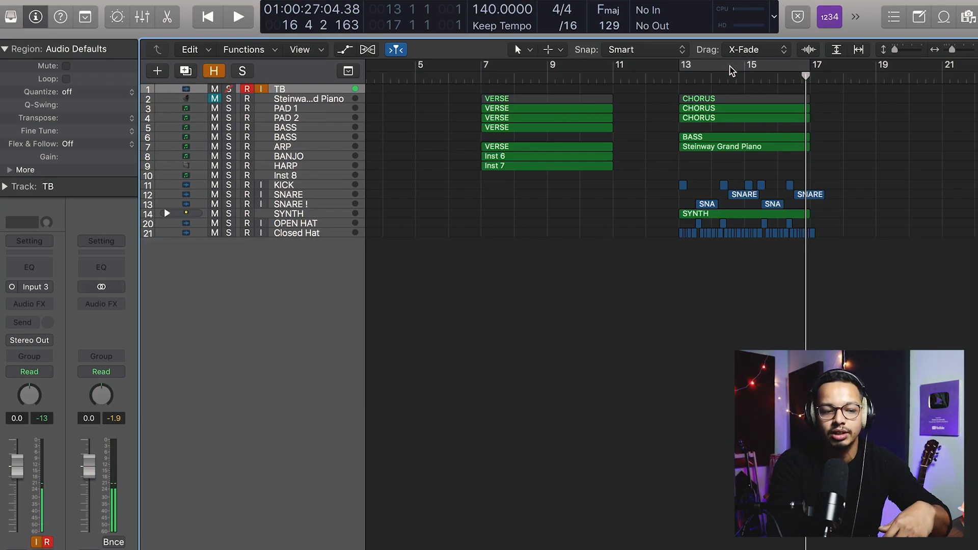
- Move all seven verse regions to start at bar 1 and set the cycle range to bars 1 to 5
{"action": "left_click_drag", "start_coordinate": [541, 165], "coordinate": [486, 97]}
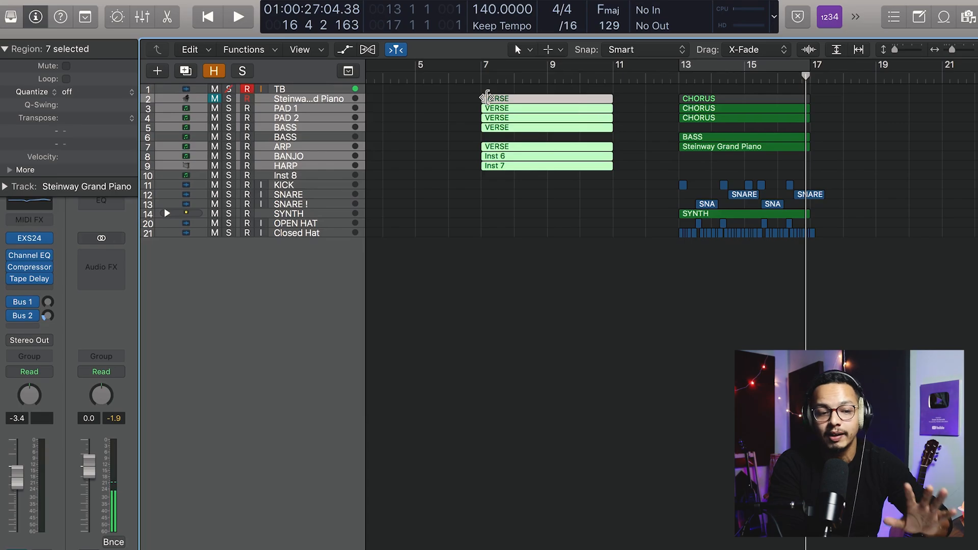
{"action": "scroll", "coordinate": [487, 96], "scroll_direction": "left", "scroll_amount": 3}
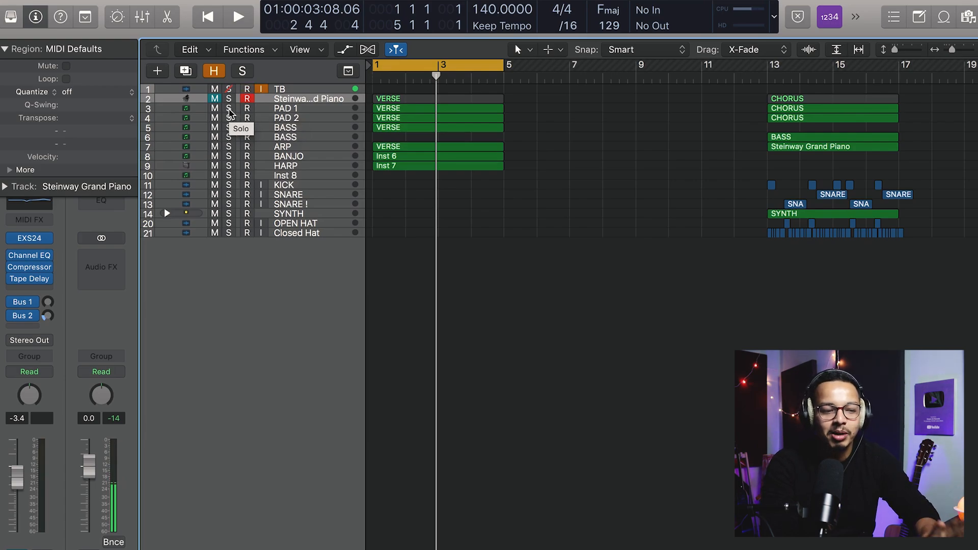
- Play the verse with only PAD 1 and PAD 2 soloed, and take both out of solo
{"action": "left_click", "coordinate": [229, 108]}
{"action": "left_click", "coordinate": [229, 118]}
{"action": "key", "text": "space"}
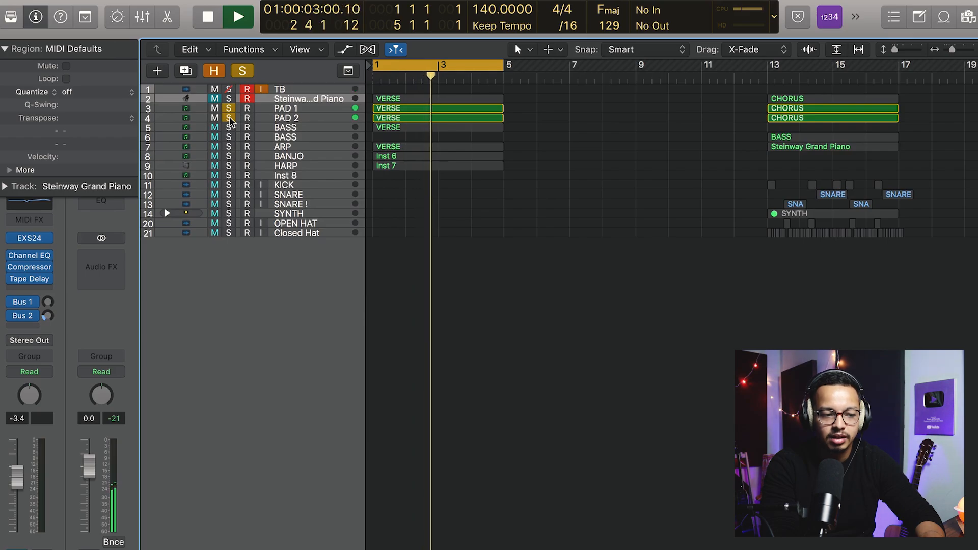
{"action": "key", "text": "space"}
{"action": "left_click_drag", "start_coordinate": [230, 118], "coordinate": [230, 108]}
- Play the verse's BASS track on its own, and turn its solo off again
{"action": "left_click", "coordinate": [229, 127]}
{"action": "key", "text": "space"}
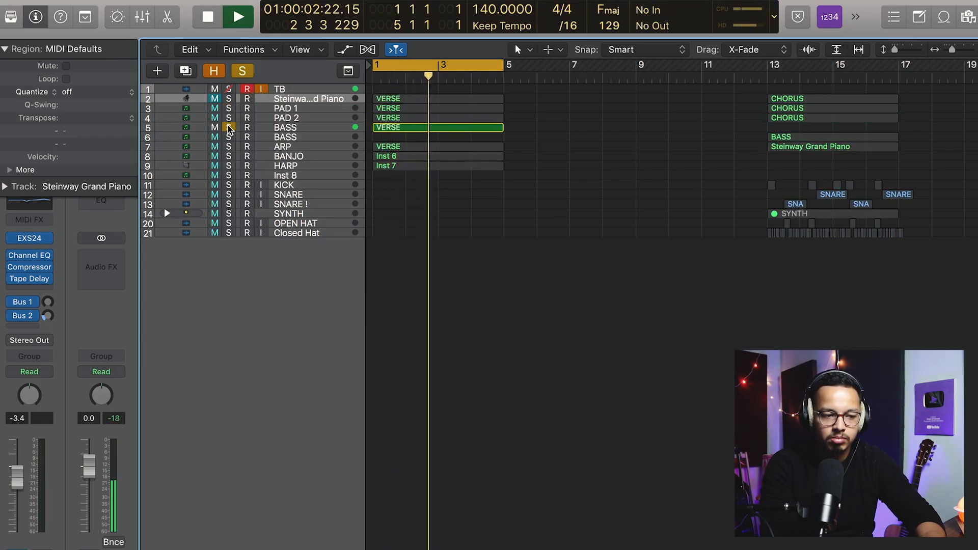
{"action": "left_click", "coordinate": [228, 128]}
{"action": "key", "text": "space"}
- Listen to the ARP track alone in the verse loop, and unsolo it
{"action": "left_click", "coordinate": [229, 147]}
{"action": "key", "text": "space"}
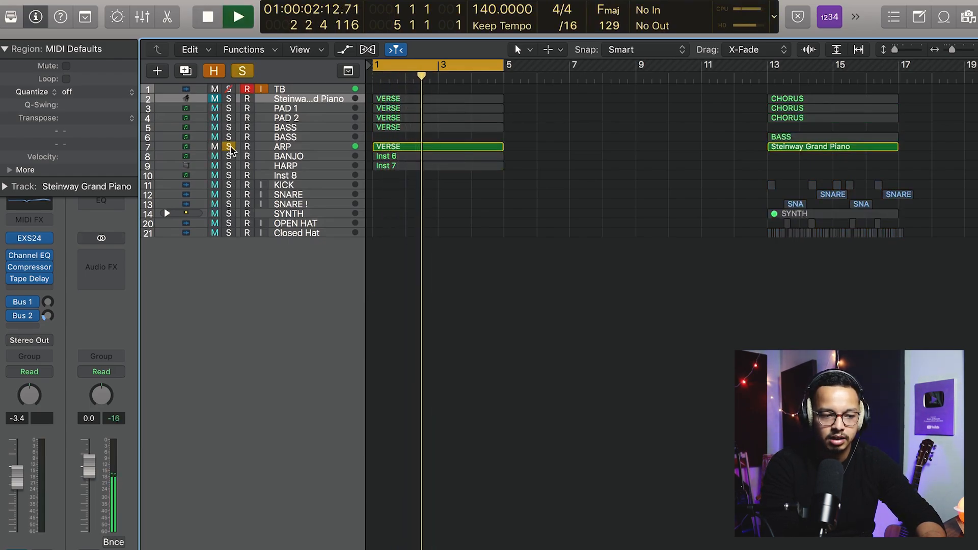
{"action": "key", "text": "space"}
{"action": "left_click", "coordinate": [229, 147]}
- Audition the BANJO track in solo over the verse loop, and release its solo
{"action": "left_click", "coordinate": [230, 156]}
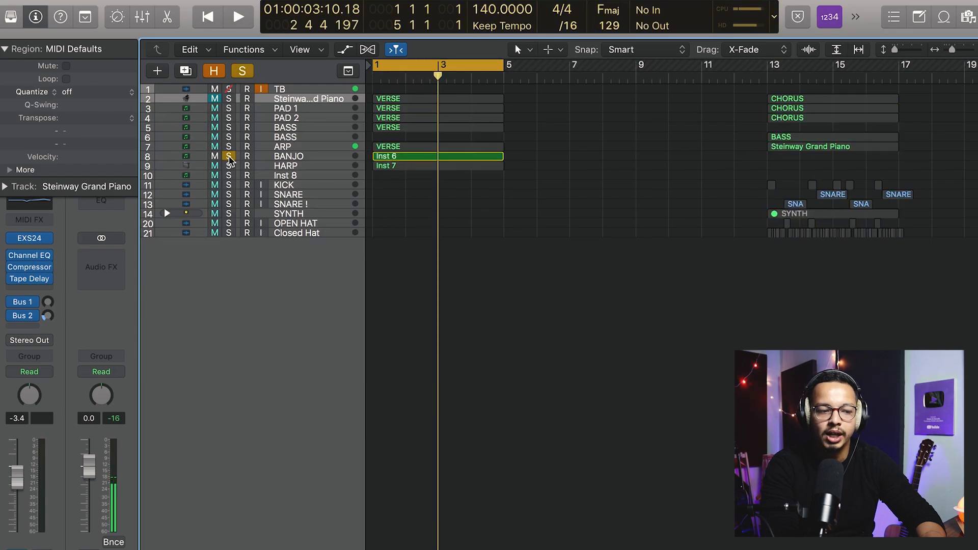
{"action": "key", "text": "space"}
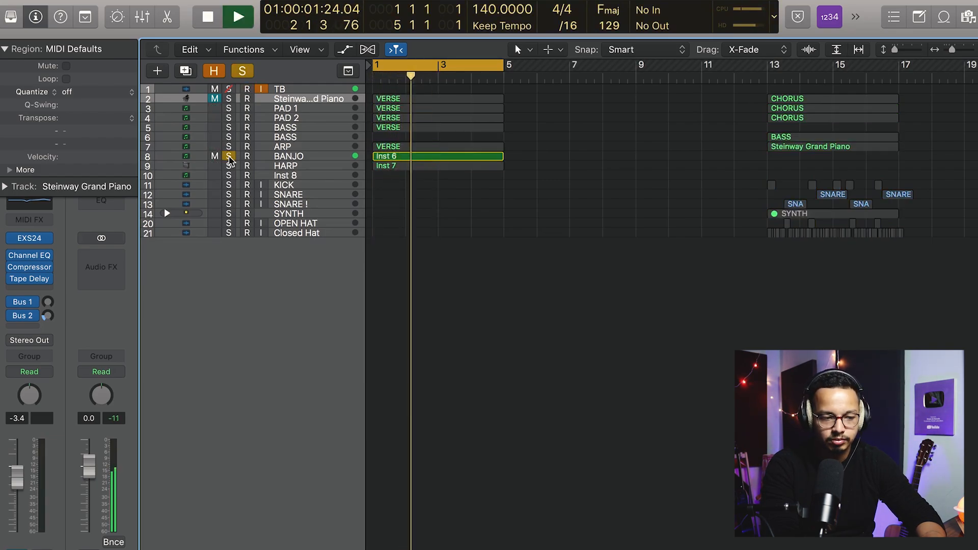
{"action": "key", "text": "space"}
{"action": "left_click", "coordinate": [229, 158]}
- Audition the HARP track in solo over the verse loop, and restore playback of all tracks
{"action": "left_click", "coordinate": [229, 167]}
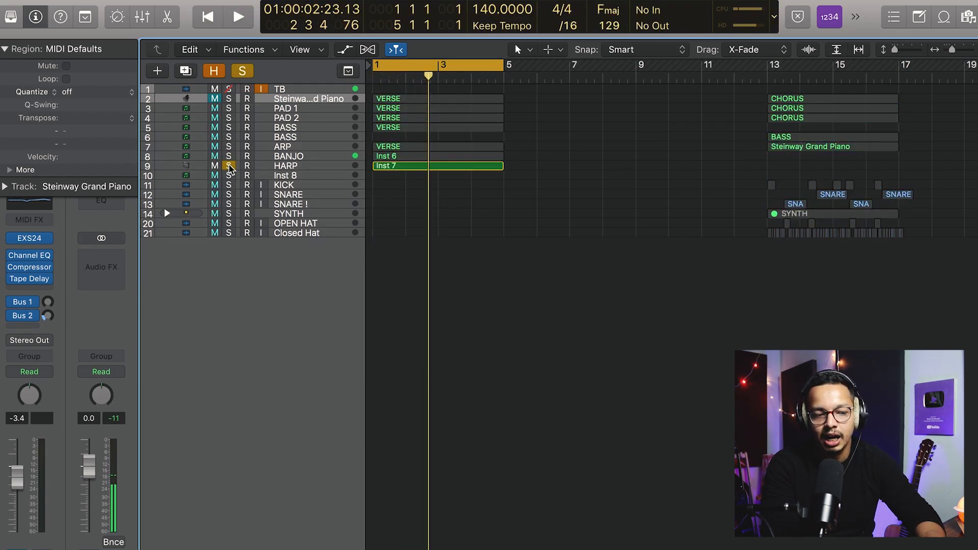
{"action": "key", "text": "space"}
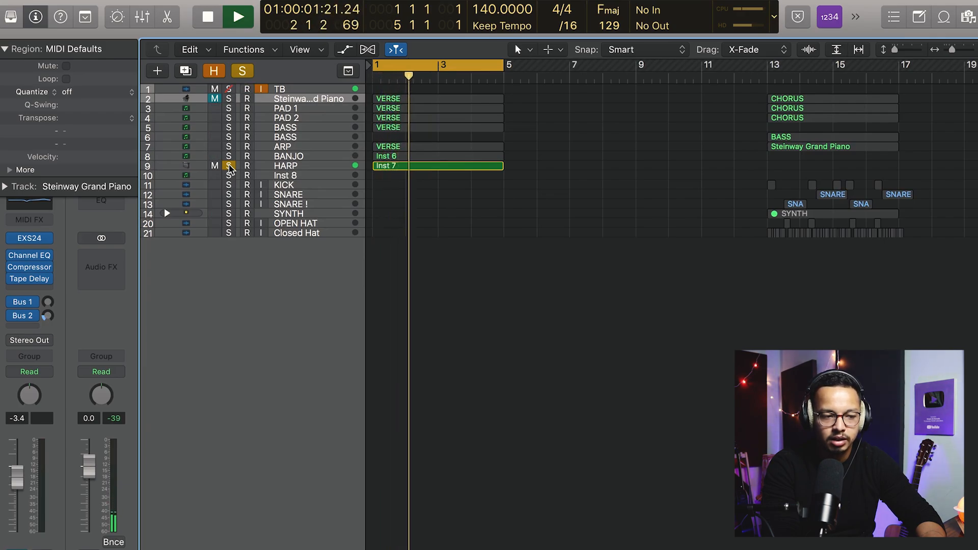
{"action": "key", "text": "space"}
{"action": "left_click", "coordinate": [229, 166]}
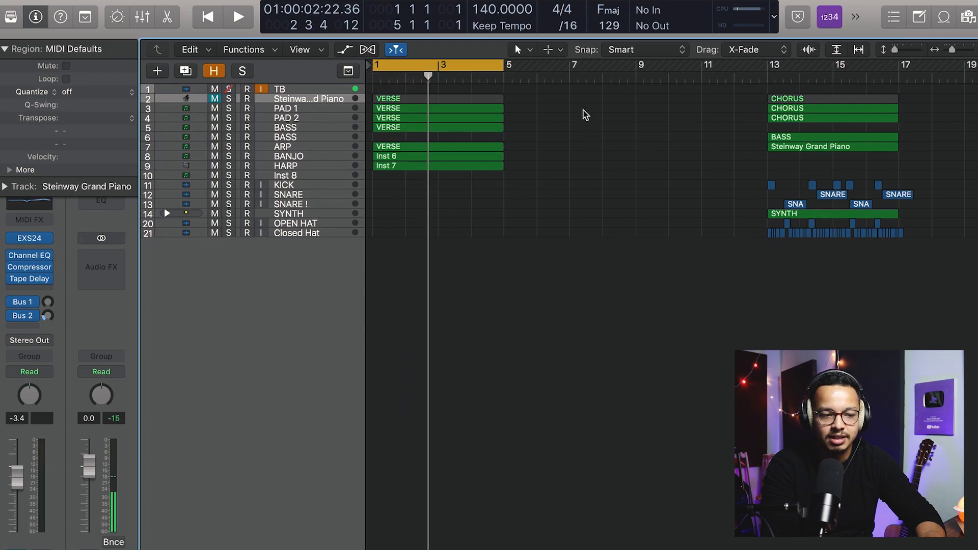
- Copy the verse regions to bars 5 and 9, removing BASS, ARP and BANJO at bar 1 and ARP and BANJO at bar 5
{"action": "left_click_drag", "start_coordinate": [581, 99], "coordinate": [383, 190]}
{"action": "left_click_drag", "start_coordinate": [395, 102], "coordinate": [657, 105]}
{"action": "left_click", "coordinate": [401, 159]}
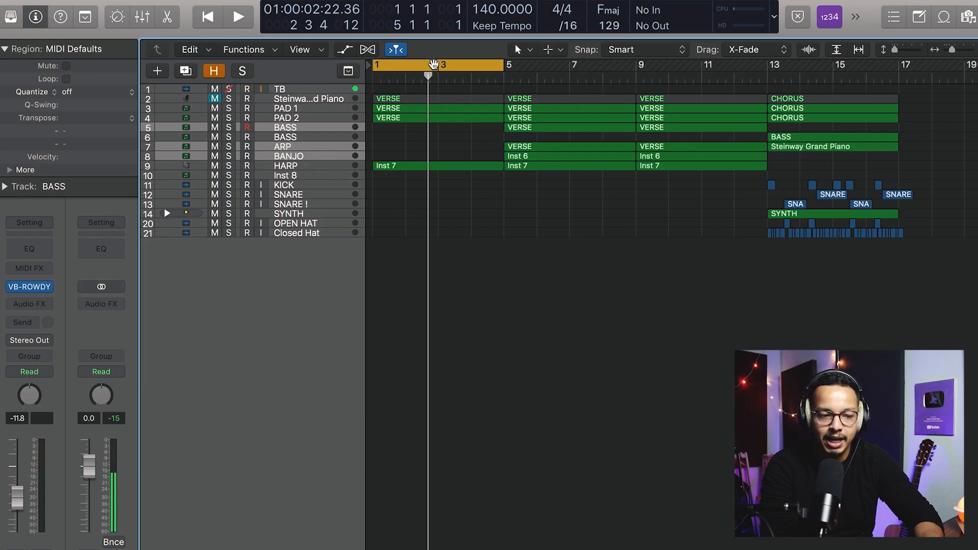
{"action": "left_click_drag", "start_coordinate": [495, 146], "coordinate": [655, 155]}
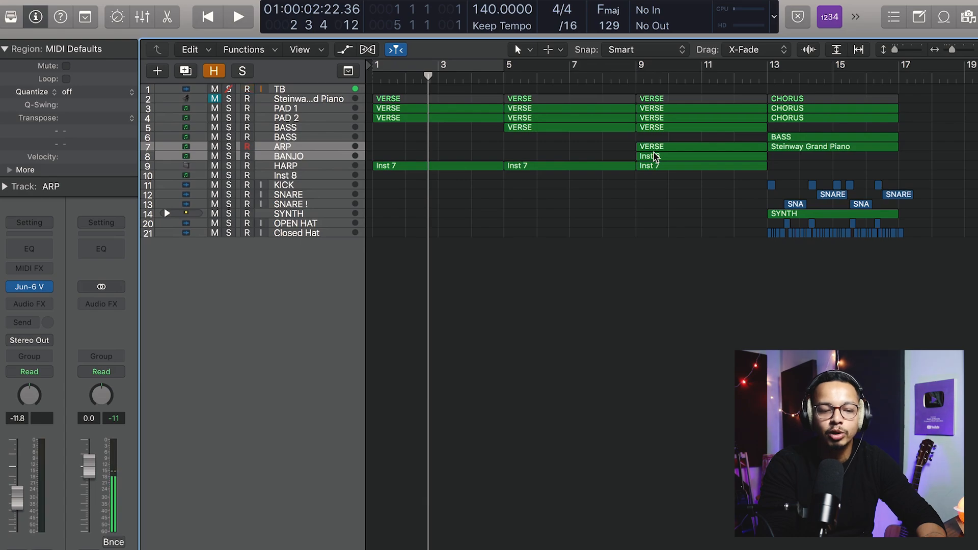
- Copy the BANJO region from bar 9 to bars 1 and 5, and play the arrangement from the beginning
{"action": "left_click_drag", "start_coordinate": [655, 158], "coordinate": [388, 159]}
{"action": "key", "text": "Return"}
{"action": "key", "text": "space"}
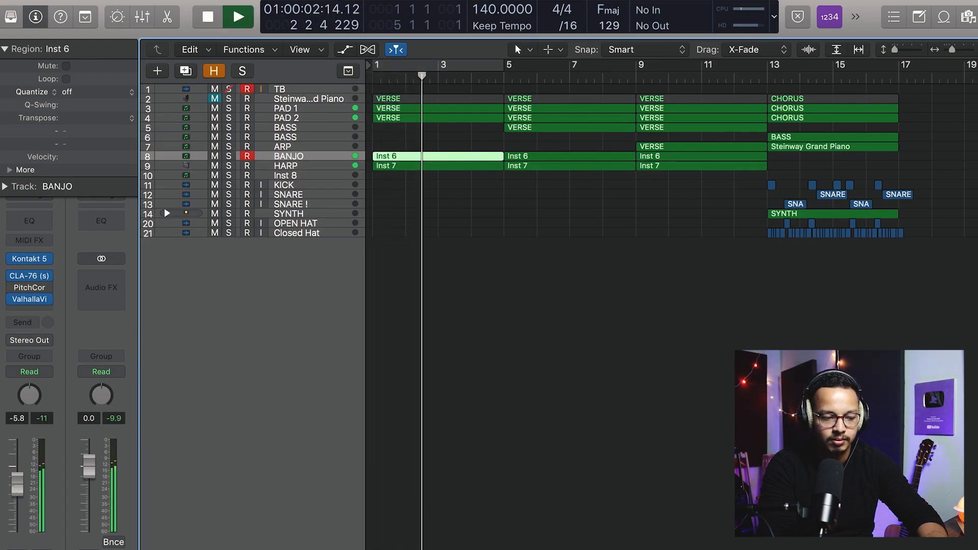
{"action": "right_click", "coordinate": [525, 238]}
{"action": "left_click", "coordinate": [571, 220]}
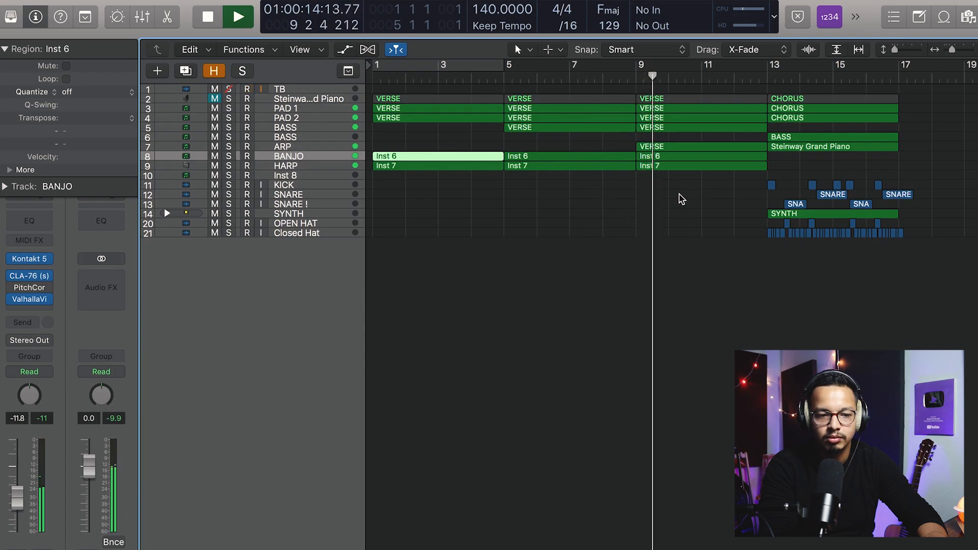
- Play from bar 9 through the end of the chorus to check the transition between verse and chorus
{"action": "scroll", "coordinate": [681, 199], "scroll_direction": "right", "scroll_amount": 5}
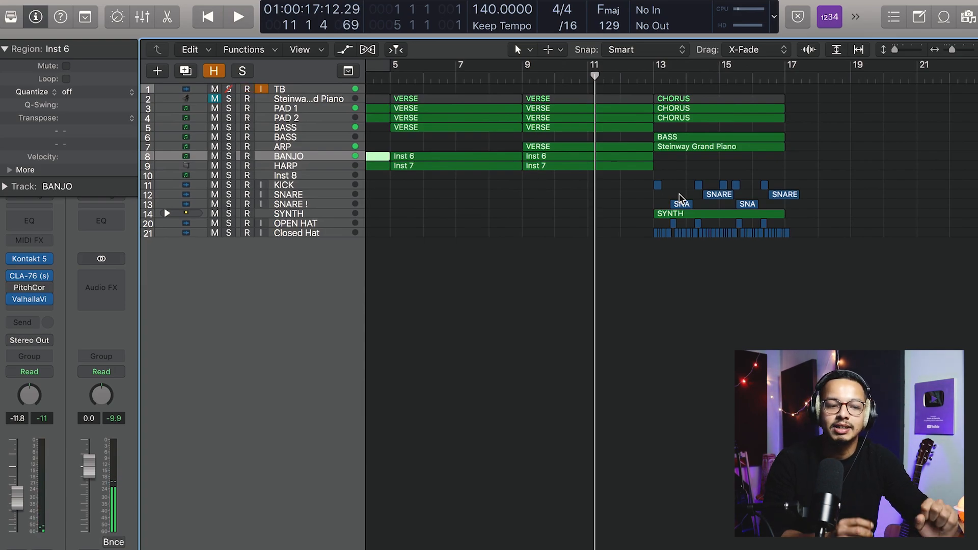
{"action": "key", "text": "comma"}
{"action": "key", "text": "comma"}
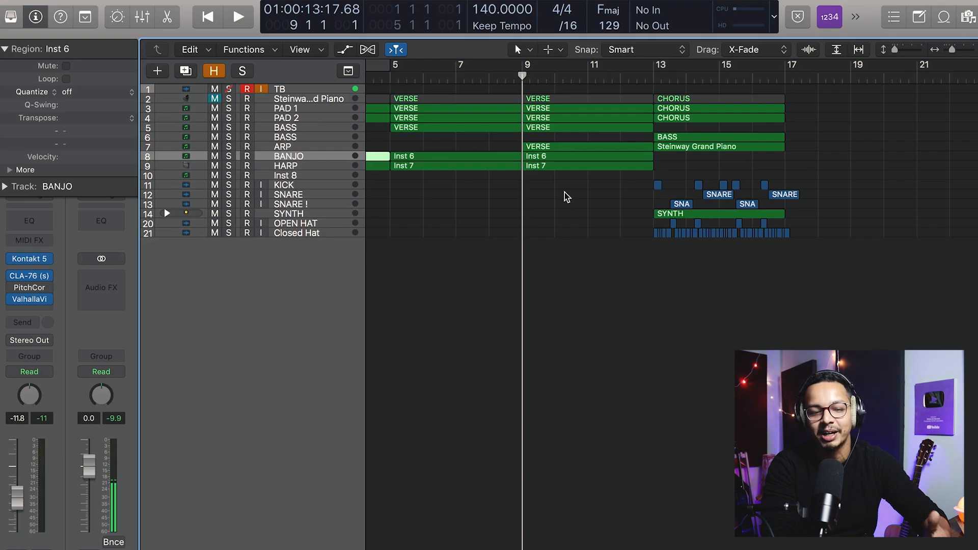
{"action": "key", "text": "space"}
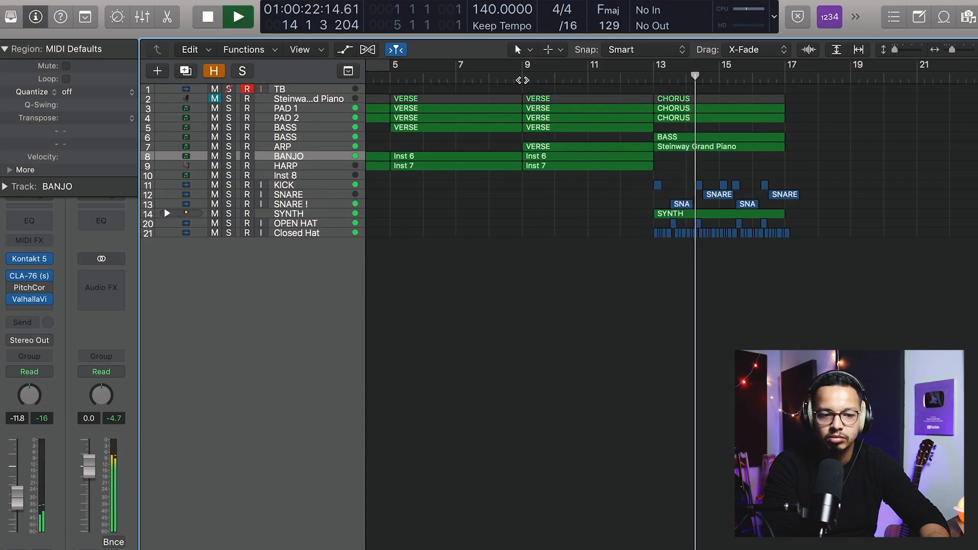
{"action": "key", "text": "space"}
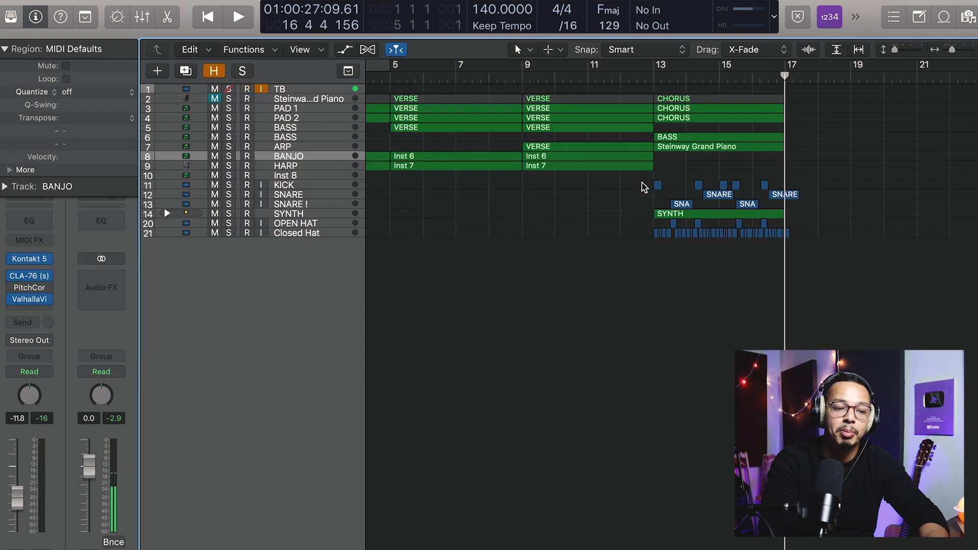
- Shorten the seven verse regions at bar 9 to end about half a bar before the chorus, and play from bar 9
{"action": "left_click_drag", "start_coordinate": [645, 189], "coordinate": [636, 100]}
{"action": "left_click", "coordinate": [520, 76]}
{"action": "key", "text": "space"}
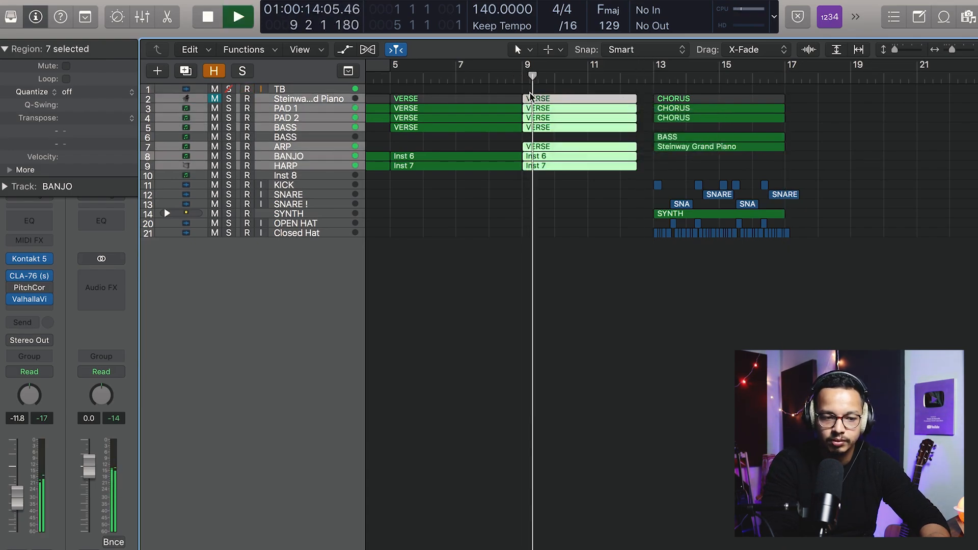
{"action": "left_click", "coordinate": [622, 206]}
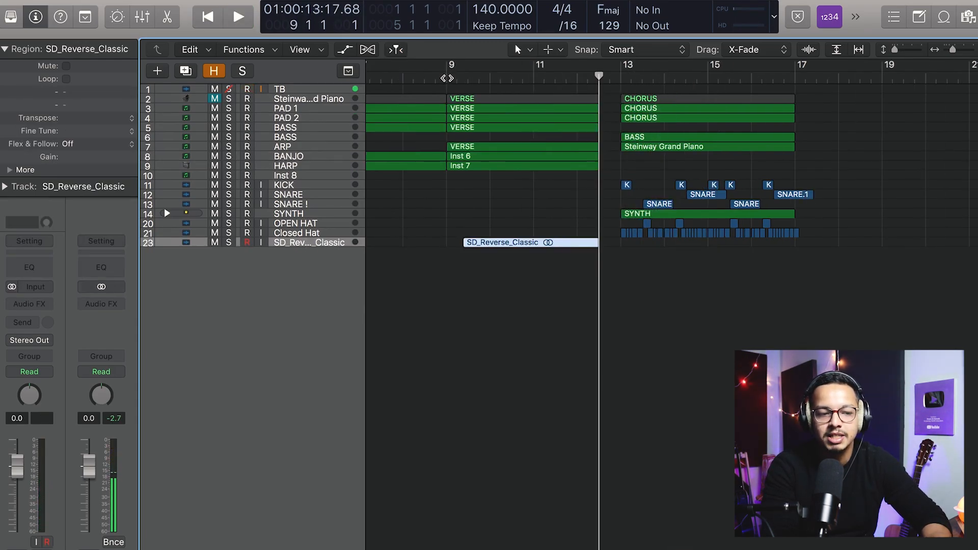
- Play from bar 9 to the end of the chorus to hear the SD_Reverse_Classic sample leading into the drop-out
{"action": "left_click", "coordinate": [446, 78]}
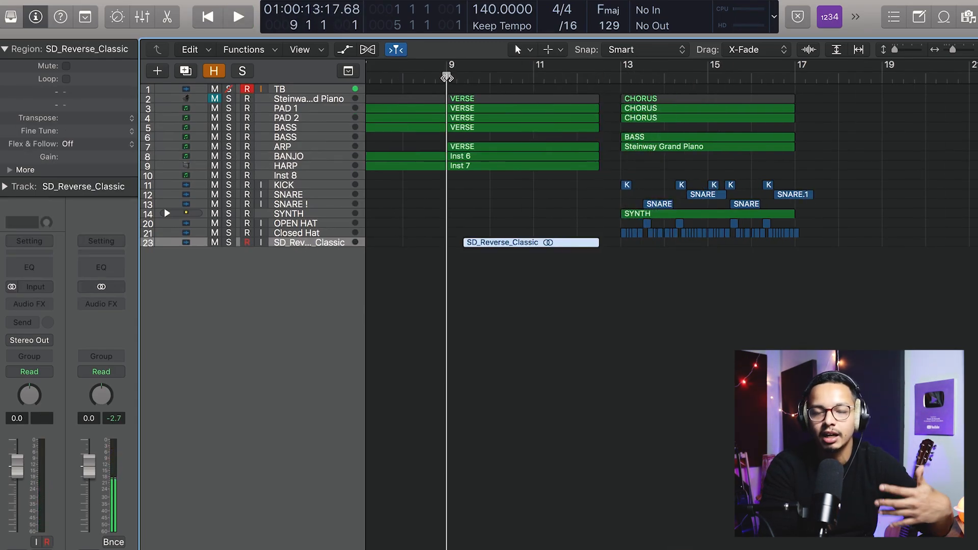
{"action": "key", "text": "space"}
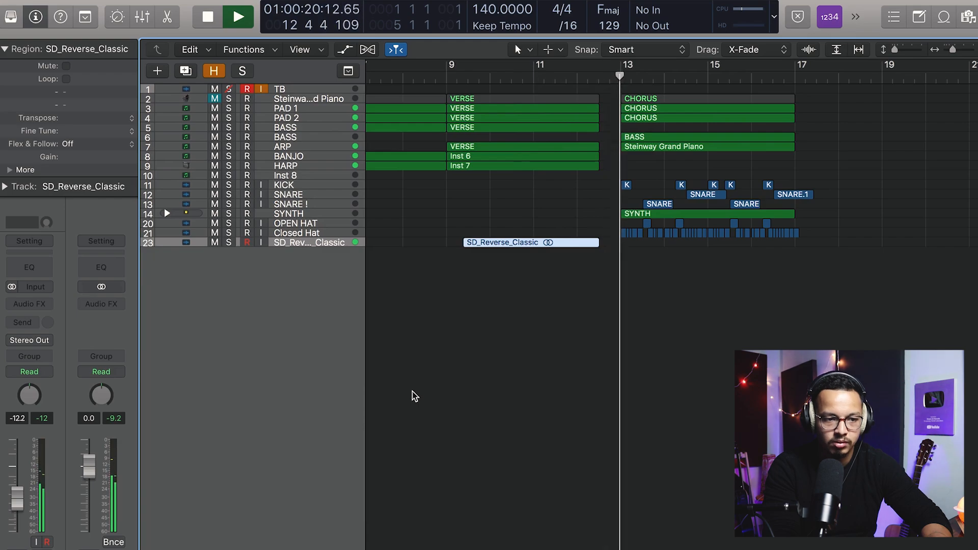
{"action": "key", "text": "space"}
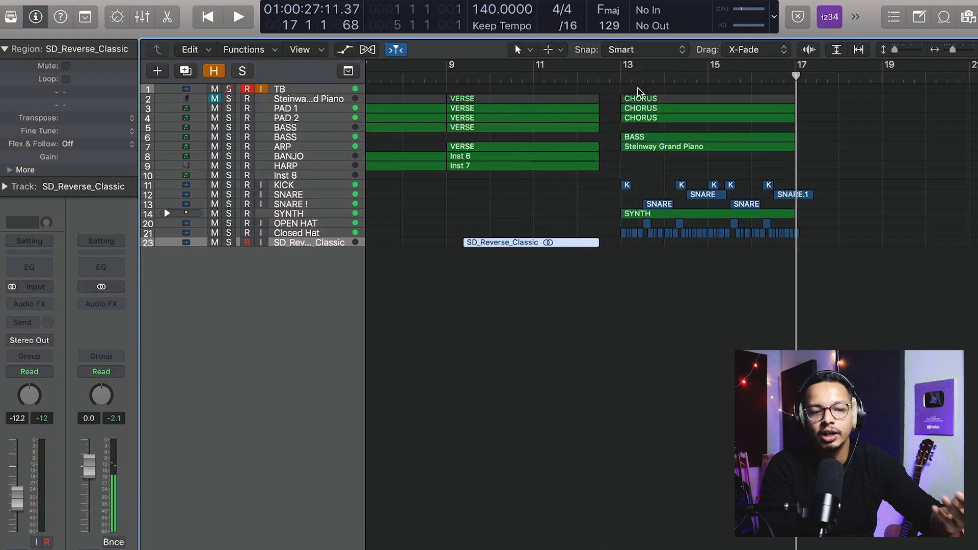
- Set the cycle range to bars 13 to 17 and select the PAD 1, PAD 2 and chorus BASS tracks in turn
{"action": "left_click_drag", "start_coordinate": [625, 71], "coordinate": [795, 76]}
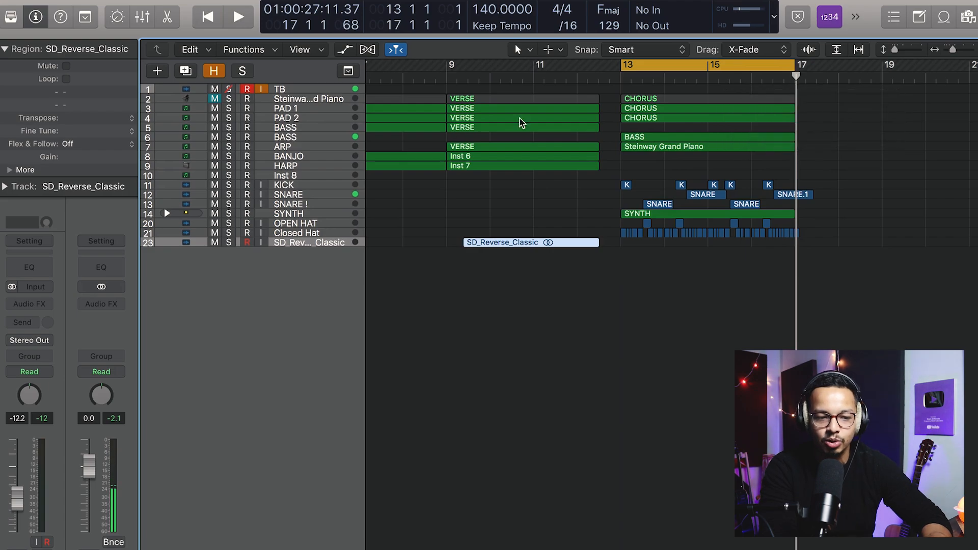
{"action": "left_click", "coordinate": [281, 109]}
{"action": "left_click", "coordinate": [282, 119]}
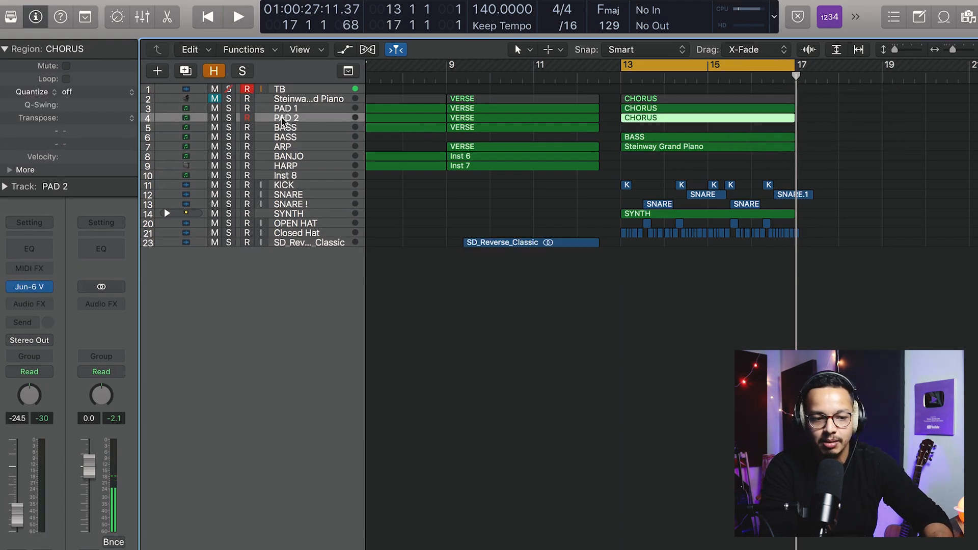
{"action": "left_click", "coordinate": [282, 138]}
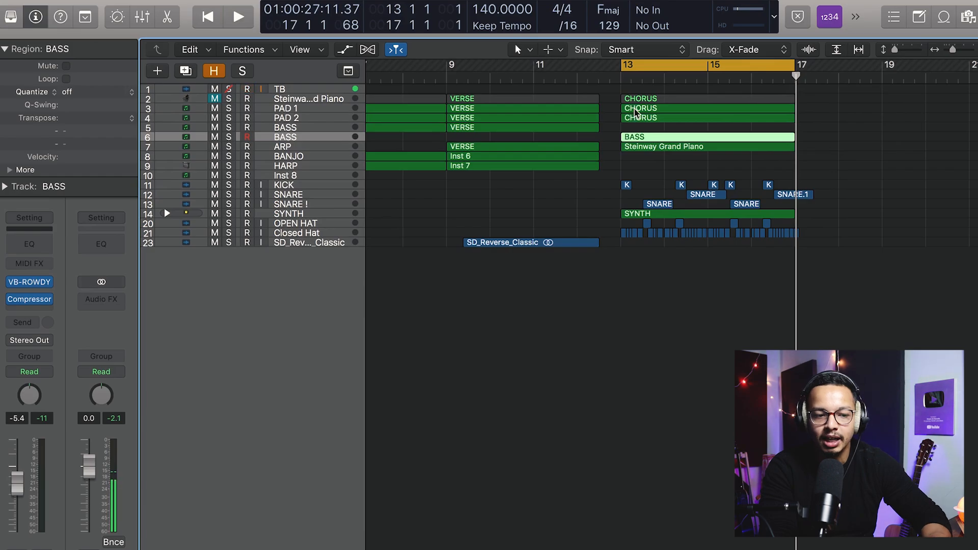
- Compare the notes of the chorus BASS region with the bar 9 verse BASS region in the Piano Roll, and close the editor
{"action": "double_click", "coordinate": [641, 140]}
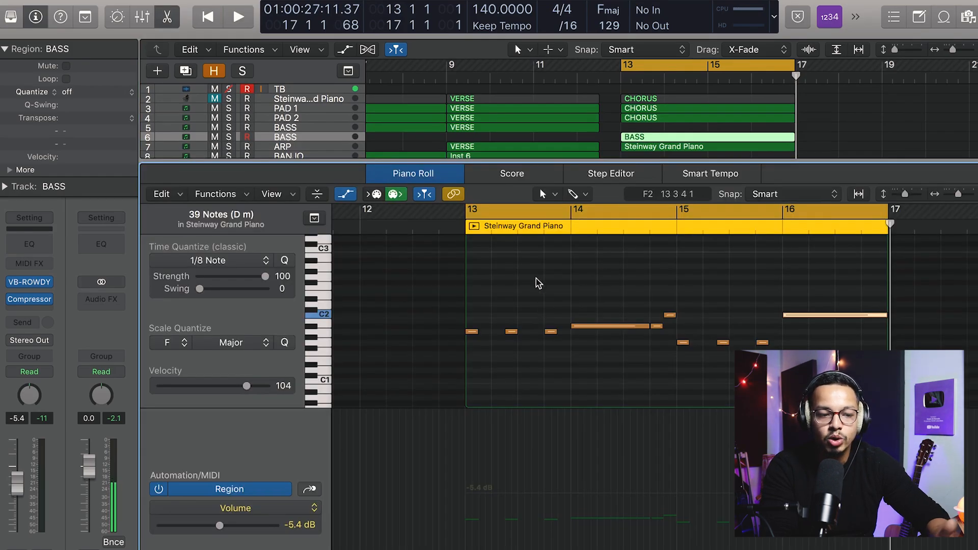
{"action": "right_click", "coordinate": [533, 128]}
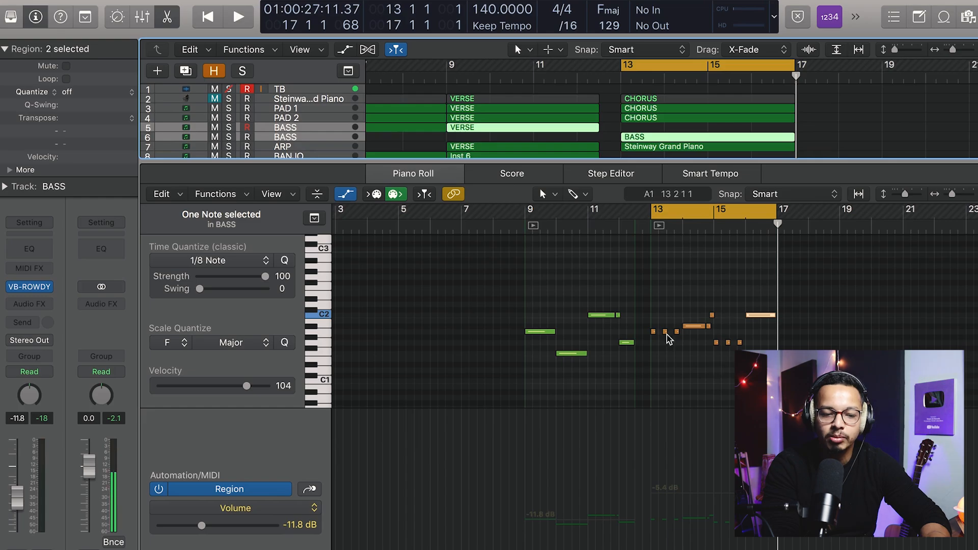
{"action": "key", "text": "e"}
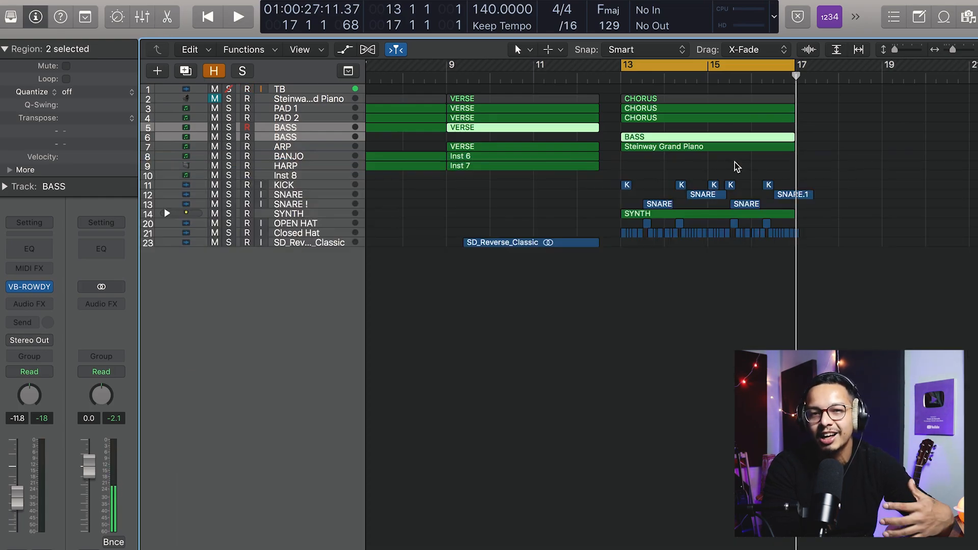
{"action": "left_click", "coordinate": [646, 170]}
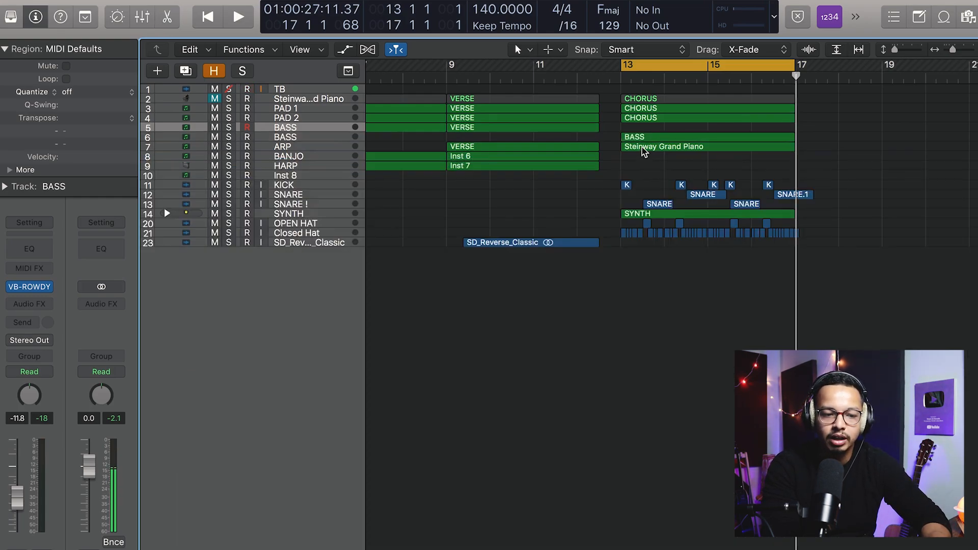
- Place the SYNTH track below Closed Hat, and play the chorus with the five drum tracks from KICK to Closed Hat soloed
{"action": "left_click", "coordinate": [643, 147]}
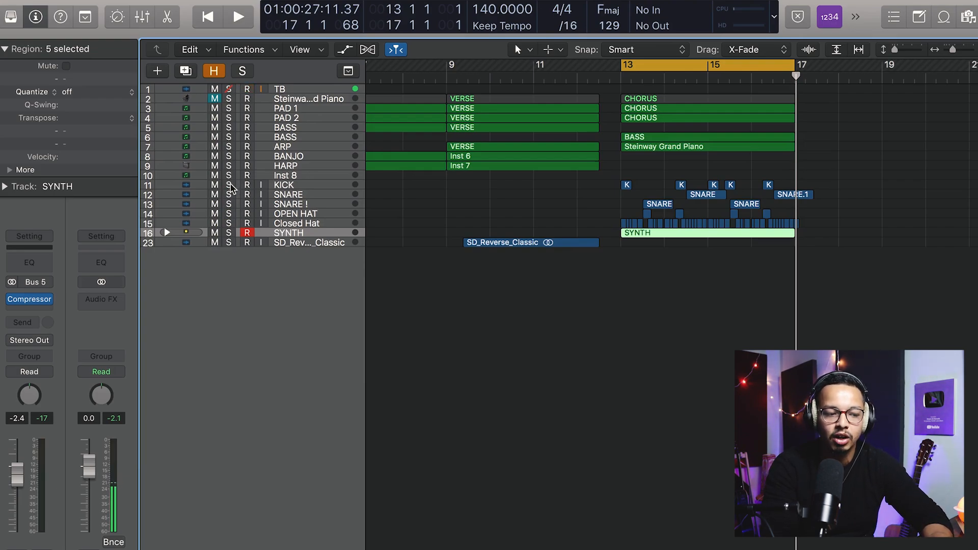
{"action": "left_click_drag", "start_coordinate": [231, 188], "coordinate": [232, 223]}
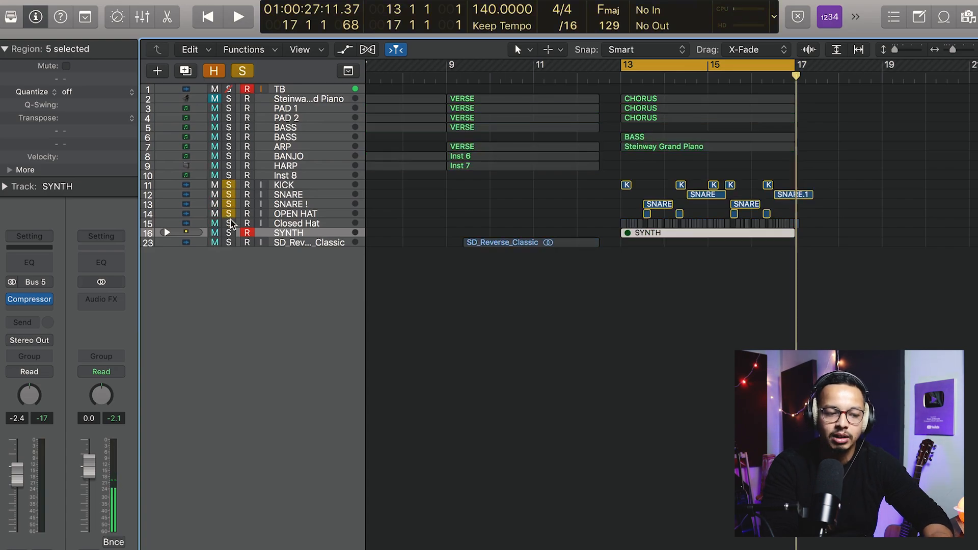
{"action": "key", "text": "space"}
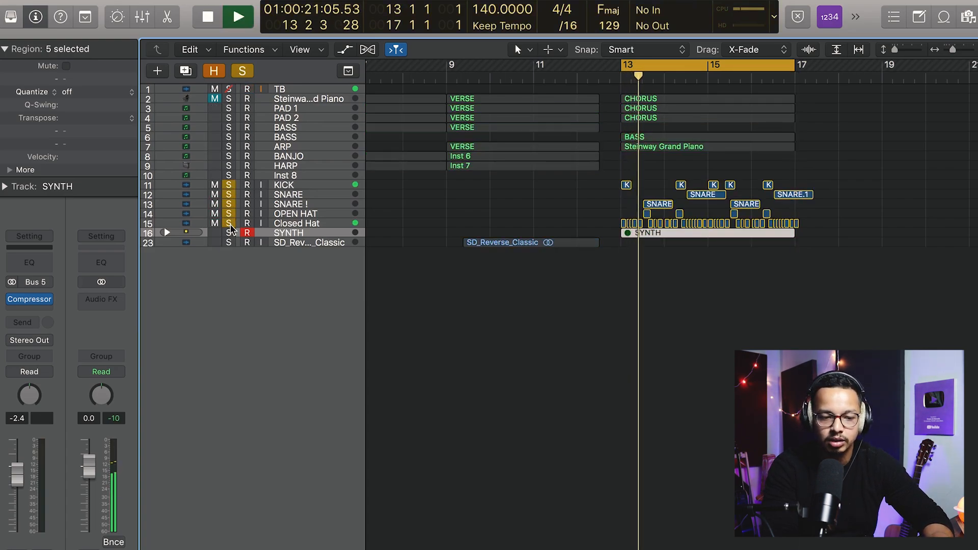
- Solo tracks PAD 1 through Inst 8 together with the drums, and play the chorus to hear the instruments combined
{"action": "left_click_drag", "start_coordinate": [229, 108], "coordinate": [234, 175]}
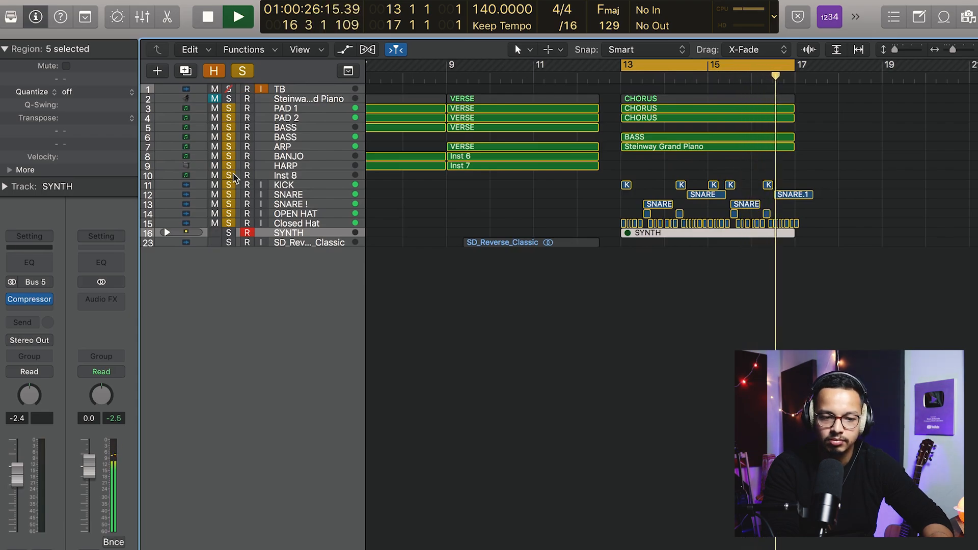
{"action": "key", "text": "space"}
- Solo only the SYNTH stack, inspect its five synth layers, play it over the chorus, and turn its solo off
{"action": "left_click", "coordinate": [228, 233], "text": "alt"}
{"action": "left_click", "coordinate": [166, 232]}
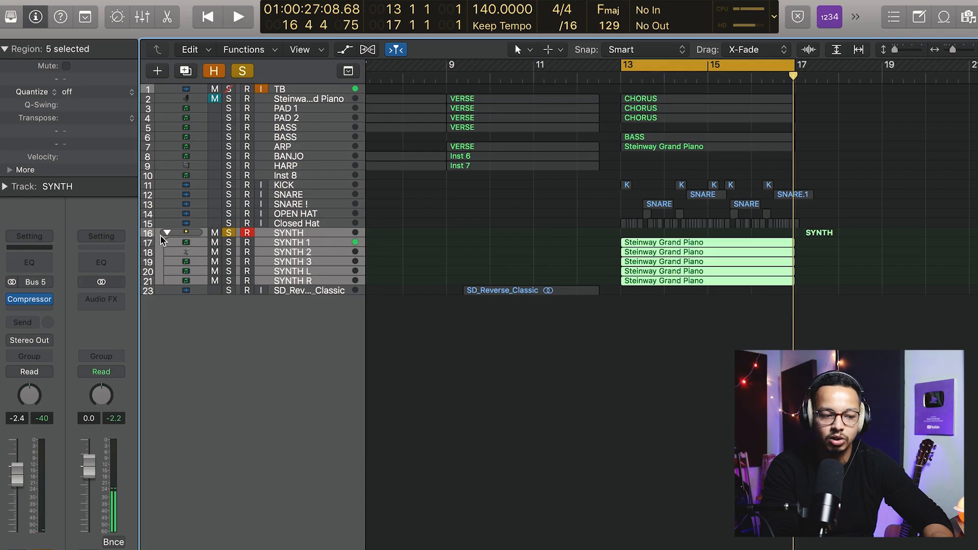
{"action": "left_click", "coordinate": [168, 234]}
{"action": "key", "text": "space"}
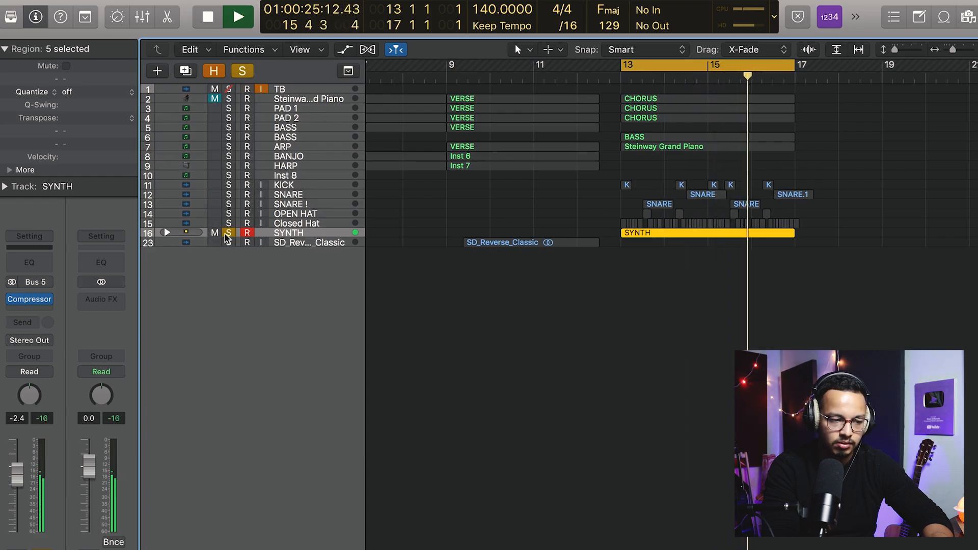
{"action": "key", "text": "space"}
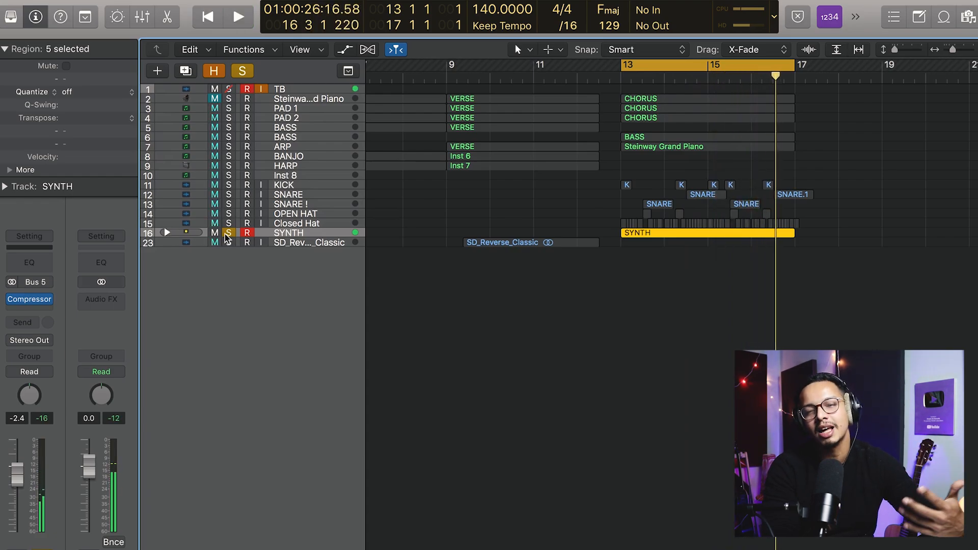
{"action": "left_click", "coordinate": [227, 234]}
{"action": "key", "text": "space"}
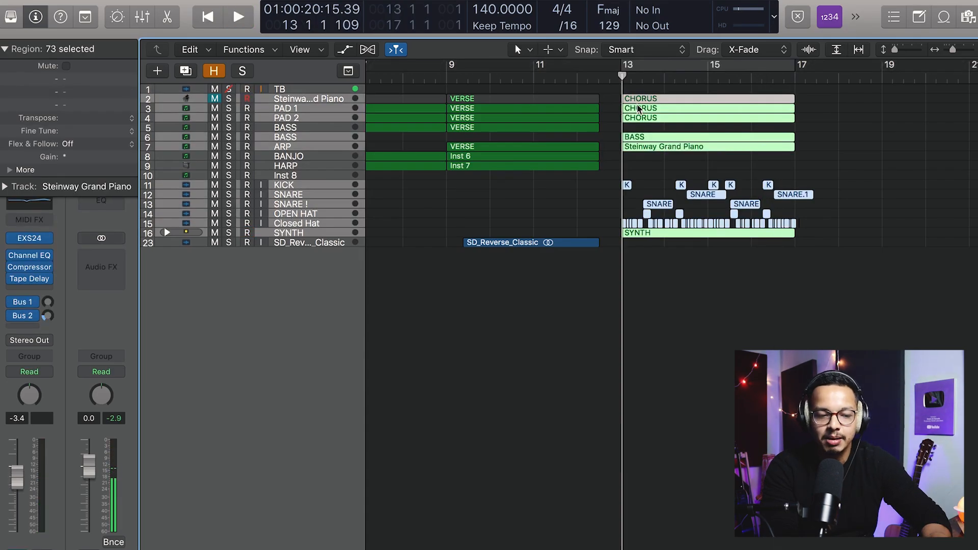
- Copy all chorus regions from bar 13 to bar 17, and duplicate the resulting eight-bar chorus at bar 21
{"action": "left_click_drag", "start_coordinate": [637, 111], "coordinate": [812, 111]}
{"action": "scroll", "coordinate": [811, 111], "scroll_direction": "right", "scroll_amount": 3}
{"action": "scroll", "coordinate": [812, 111], "scroll_direction": "down", "scroll_amount": 5}
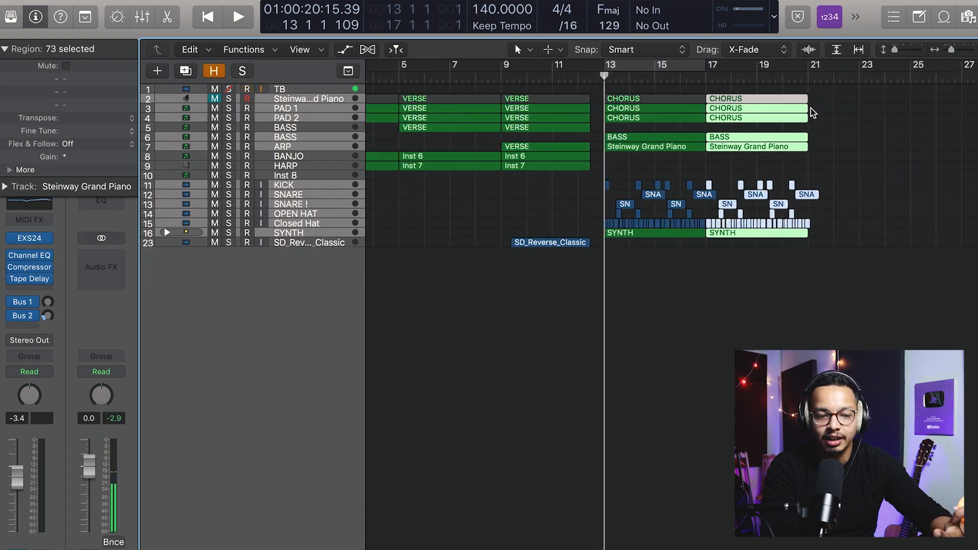
{"action": "scroll", "coordinate": [813, 112], "scroll_direction": "right", "scroll_amount": 3}
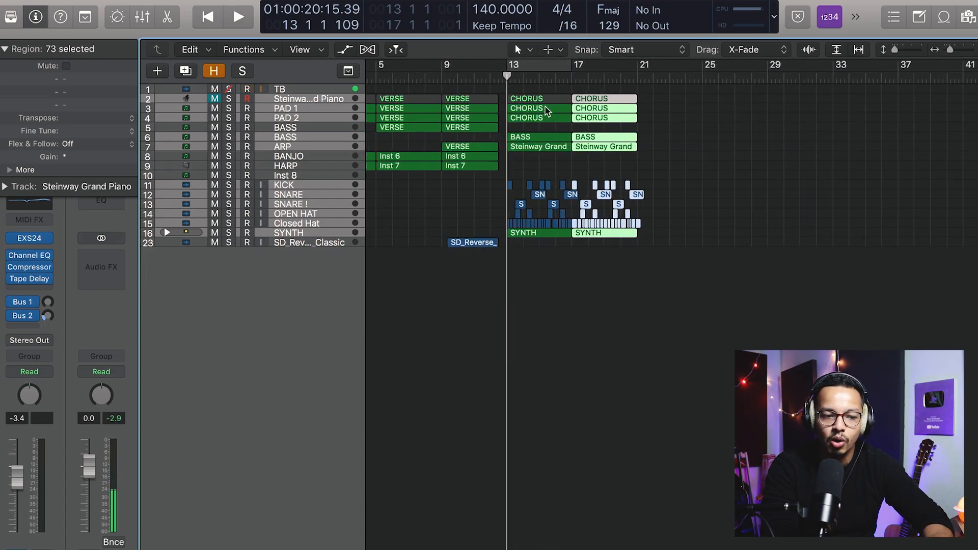
{"action": "left_click_drag", "start_coordinate": [699, 96], "coordinate": [505, 241]}
{"action": "left_click_drag", "start_coordinate": [526, 108], "coordinate": [652, 115]}
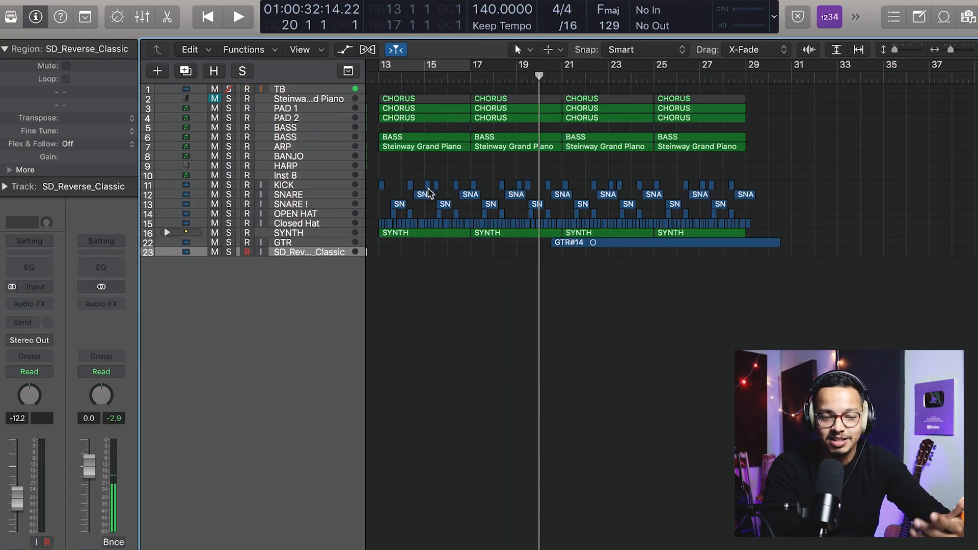
- Play the second half of the chorus from bar 20 to hear the GTR#14 guitar part over it
{"action": "key", "text": "space"}
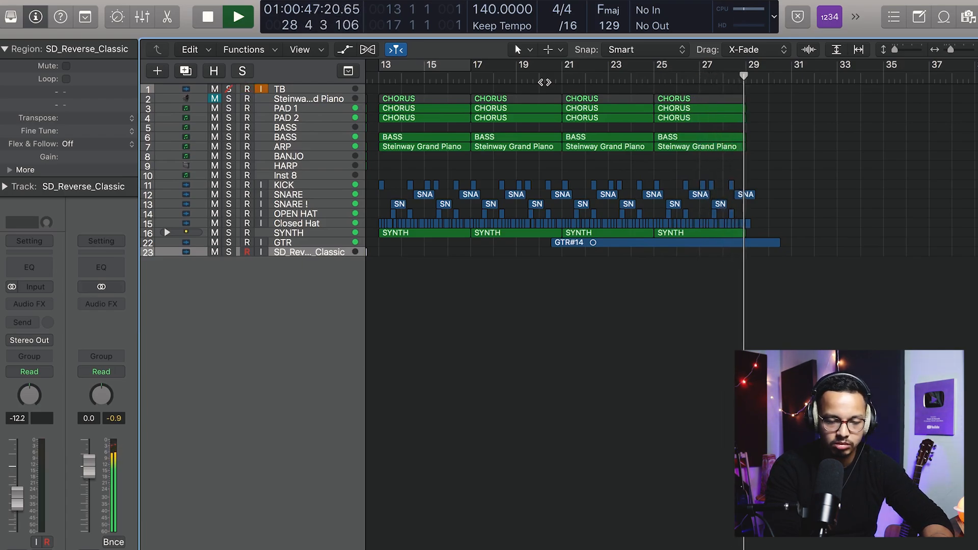
{"action": "key", "text": "space"}
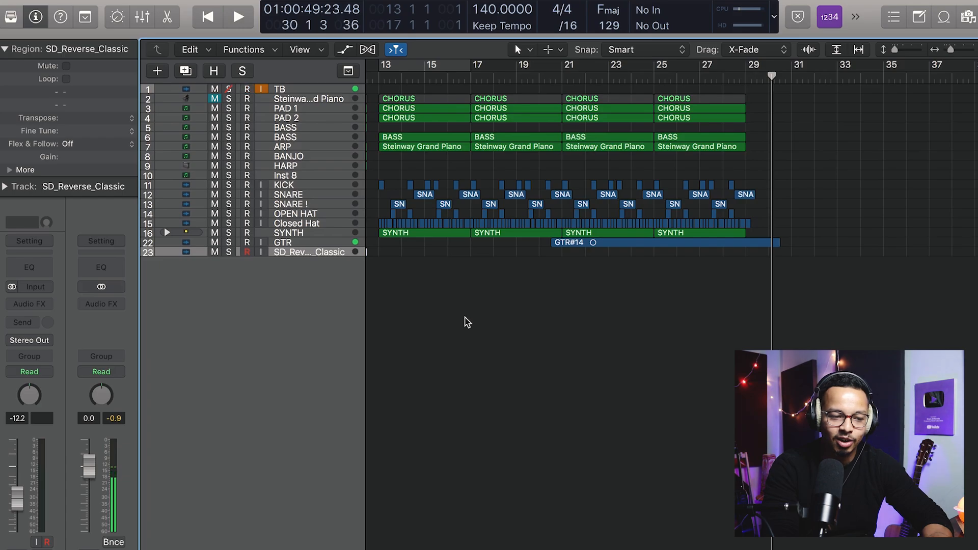
- Copy the SD_Reverse_Classic sample from the end of the verse to the end of the chorus, finishing at bar 29
{"action": "scroll", "coordinate": [464, 317], "scroll_direction": "left", "scroll_amount": 3}
{"action": "left_click_drag", "start_coordinate": [462, 253], "coordinate": [843, 356]}
- Duplicate all verse and chorus regions, including the guitar and reverse samples, to start at bar 29, and clear the selection
{"action": "key", "text": "super+Left"}
{"action": "key", "text": "super+Left"}
{"action": "left_click_drag", "start_coordinate": [770, 102], "coordinate": [346, 352]}
{"action": "left_click_drag", "start_coordinate": [393, 111], "coordinate": [687, 112]}
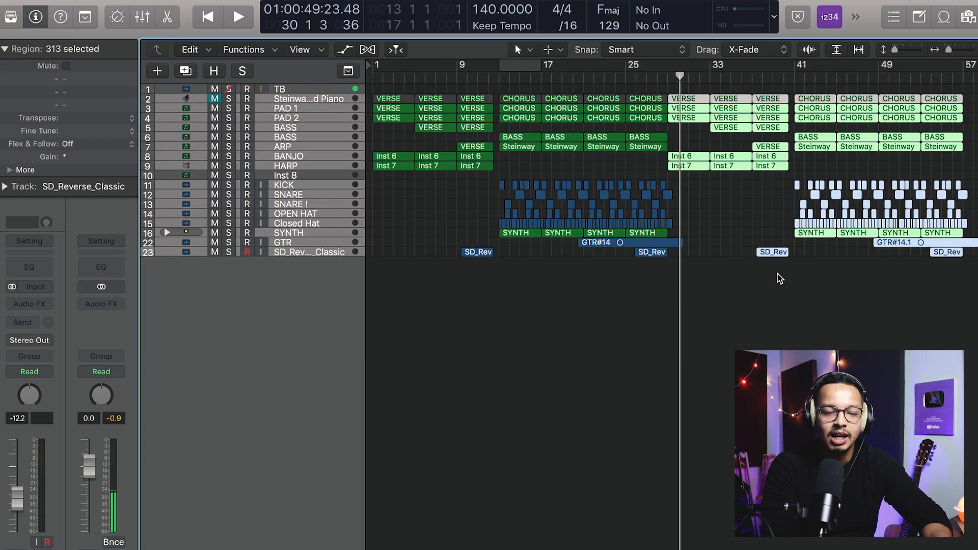
{"action": "left_click", "coordinate": [758, 284]}
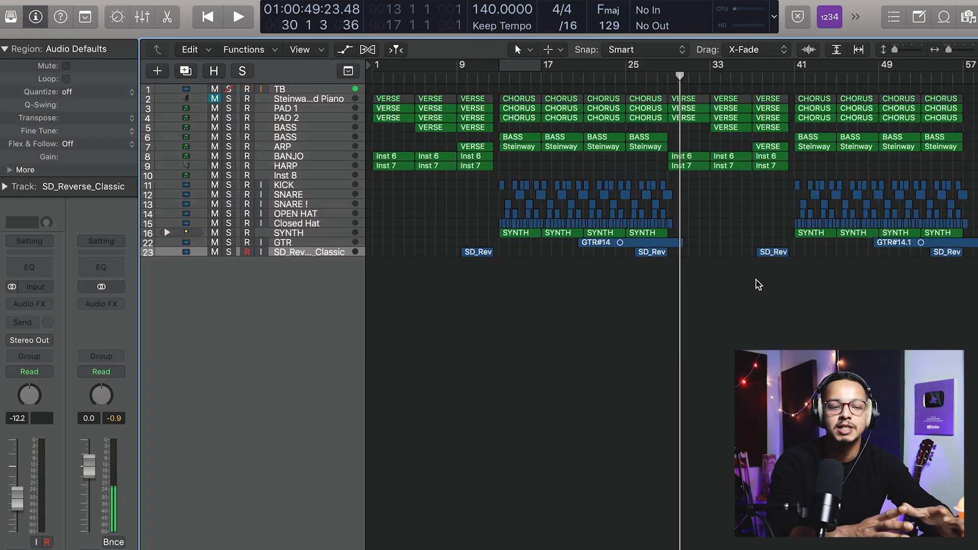